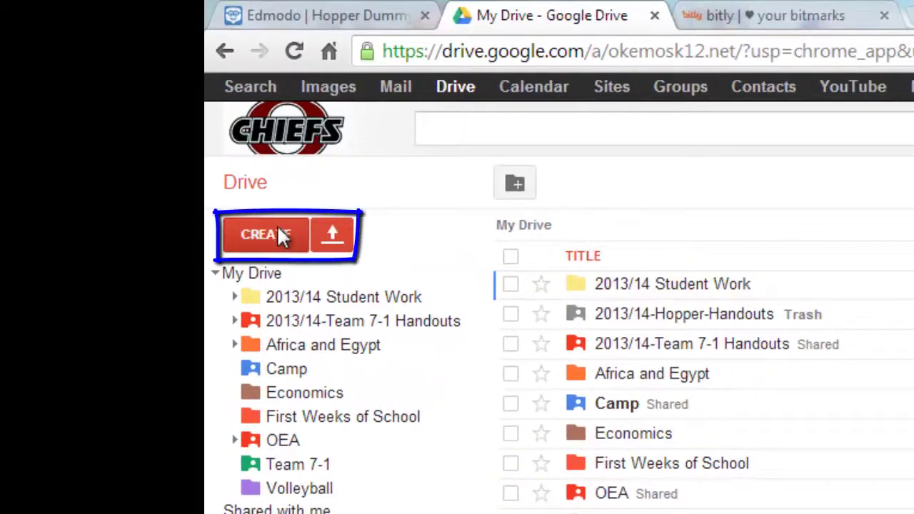
# - Create a new folder named '2013/14-Hopper-Handouts' in My Drive
pyautogui.click(277, 229)
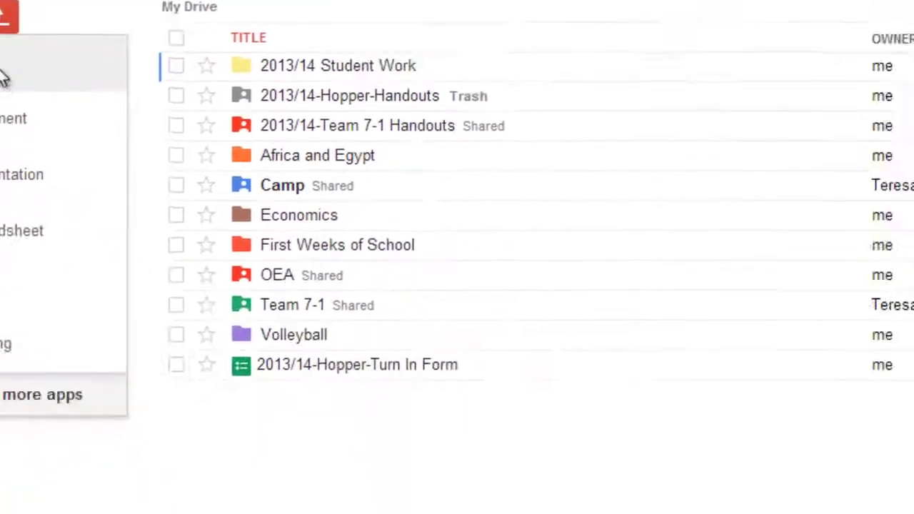
pyautogui.click(332, 293)
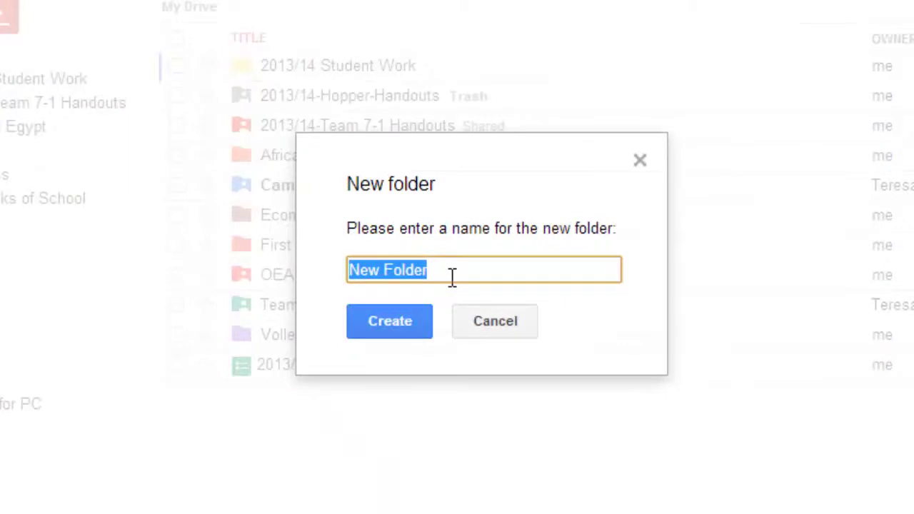
pyautogui.write('2013/1')
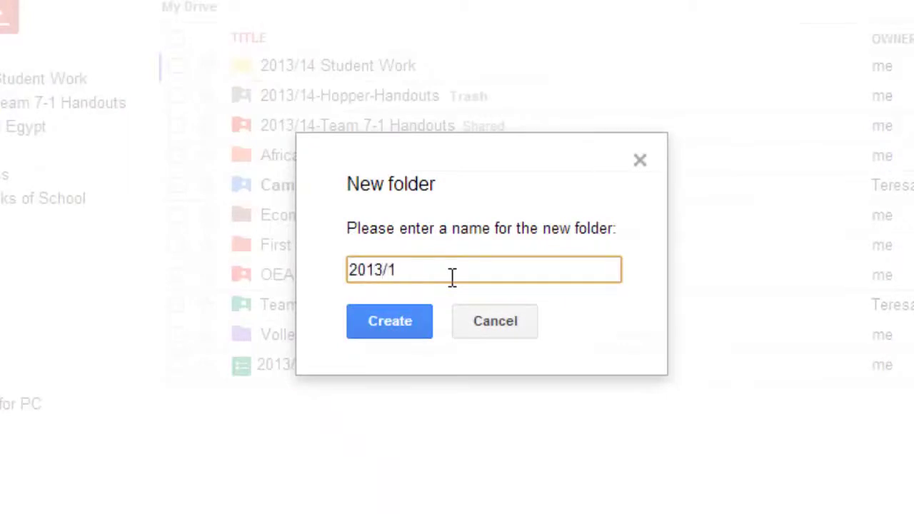
pyautogui.write('4-Hopper-Handouts')
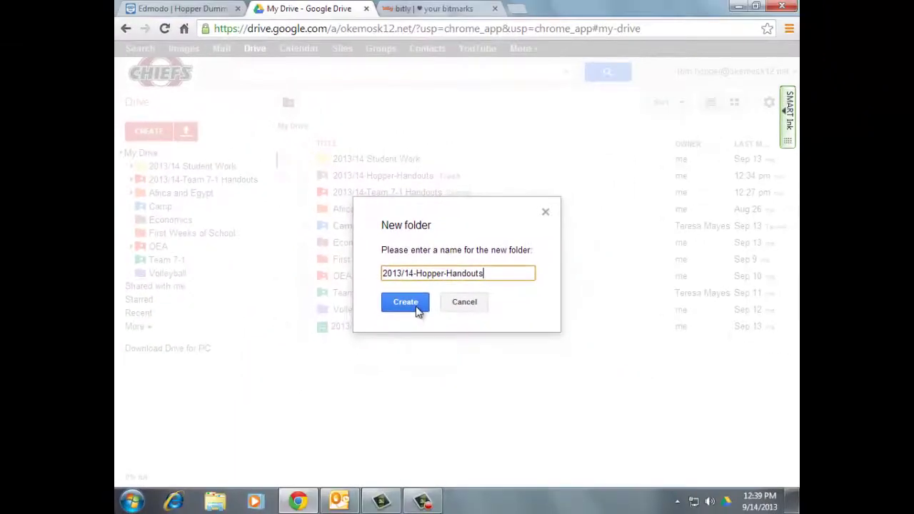
pyautogui.click(412, 325)
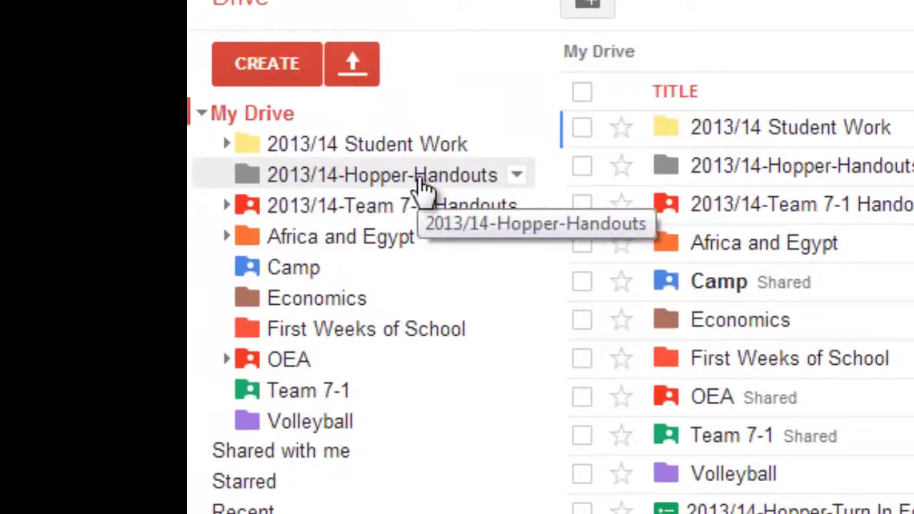
# - Set 2013/14-Hopper-Handouts link sharing to 'People at Okemos Public Schools with the link', Can view
pyautogui.click(516, 177)
pyautogui.moveTo(595, 381)
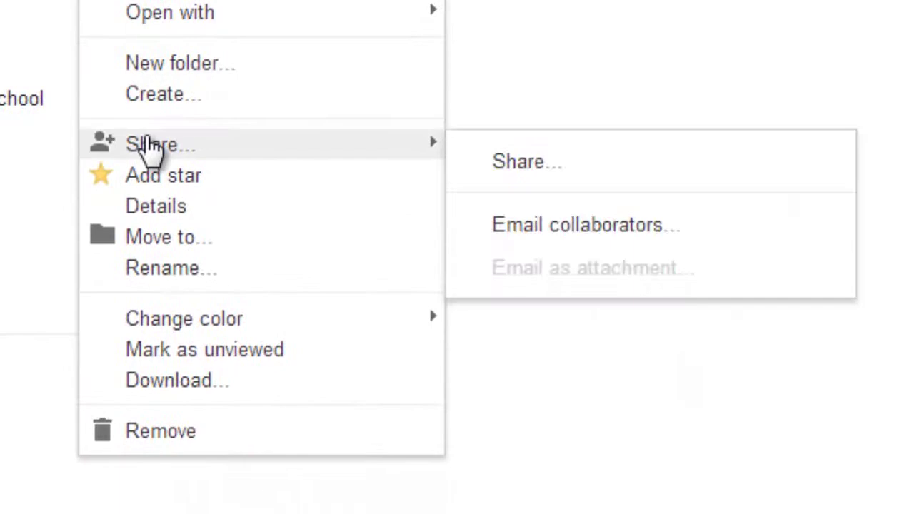
pyautogui.click(564, 163)
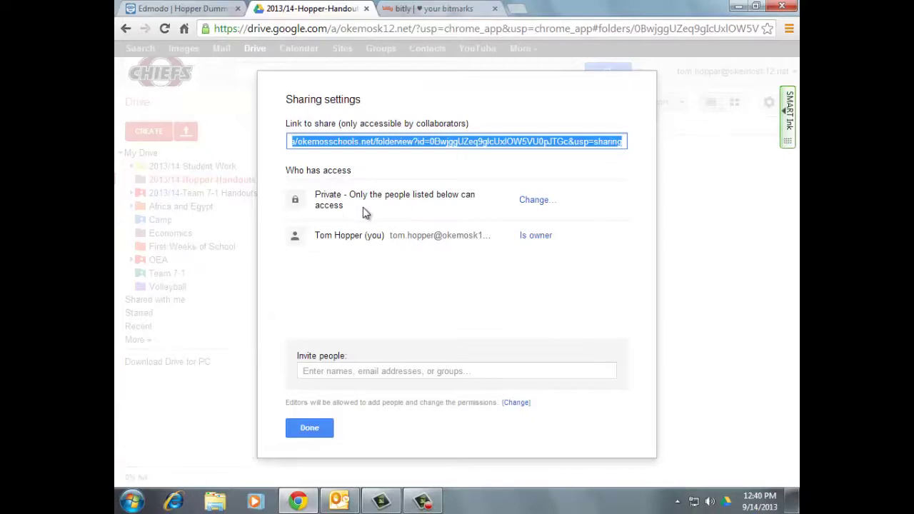
pyautogui.click(537, 203)
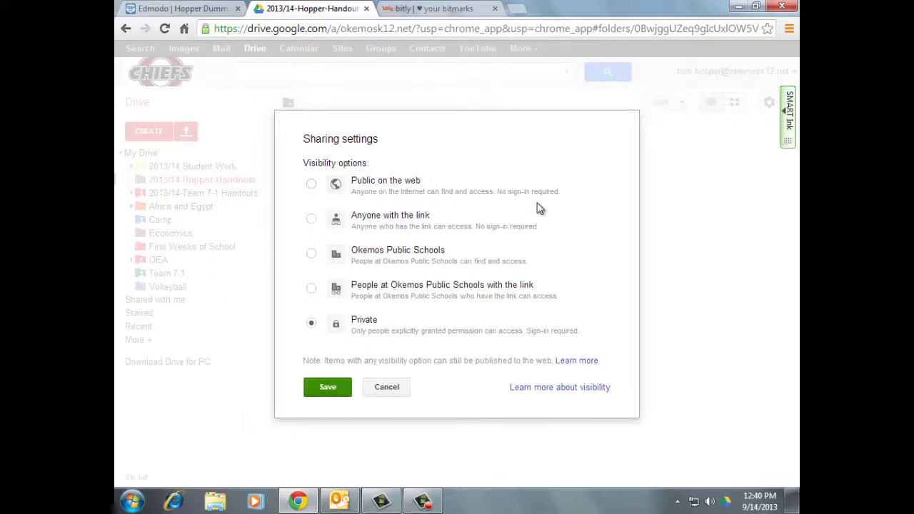
pyautogui.moveTo(293, 270)
pyautogui.mouseDown()
pyautogui.moveTo(526, 308)
pyautogui.moveTo(293, 271)
pyautogui.mouseUp()
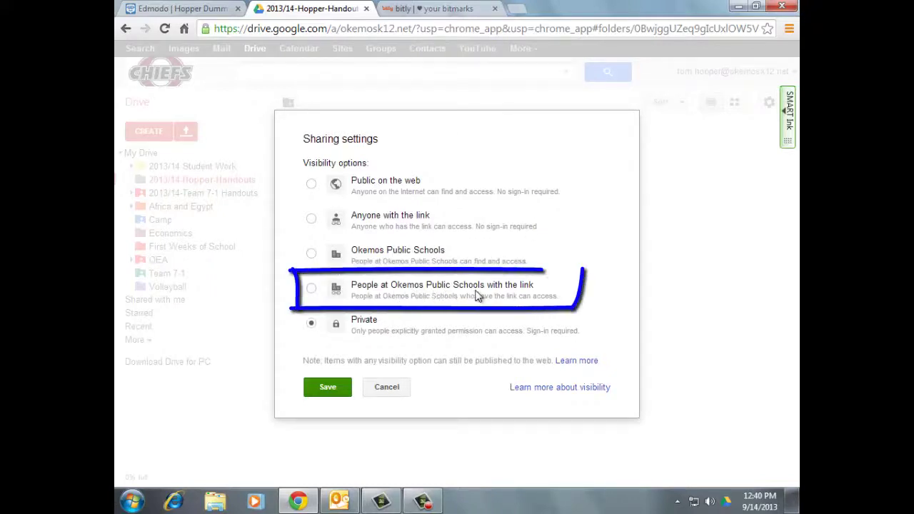
pyautogui.moveTo(541, 272); pyautogui.dragTo(590, 271)
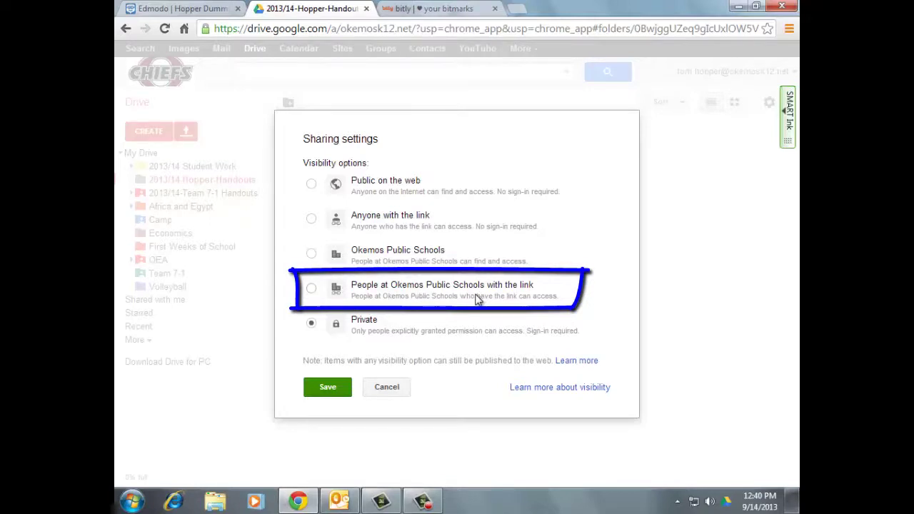
pyautogui.click(311, 293)
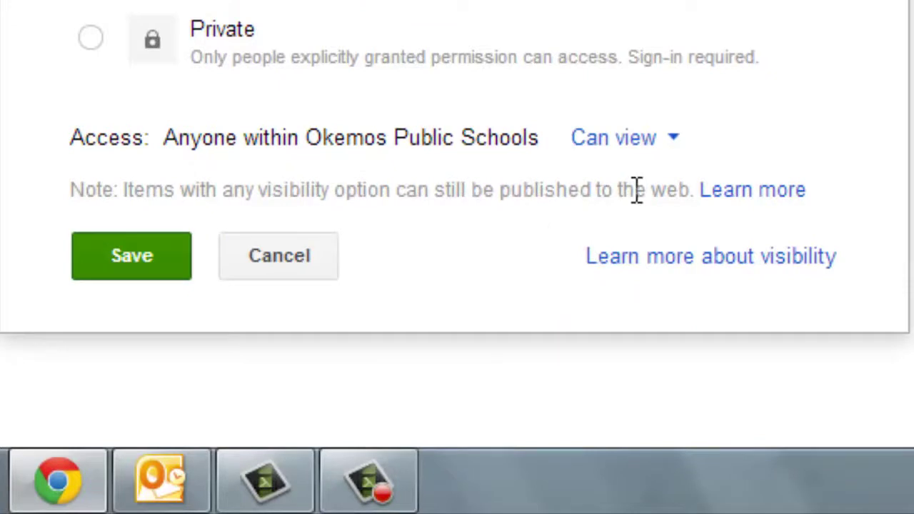
pyautogui.click(673, 139)
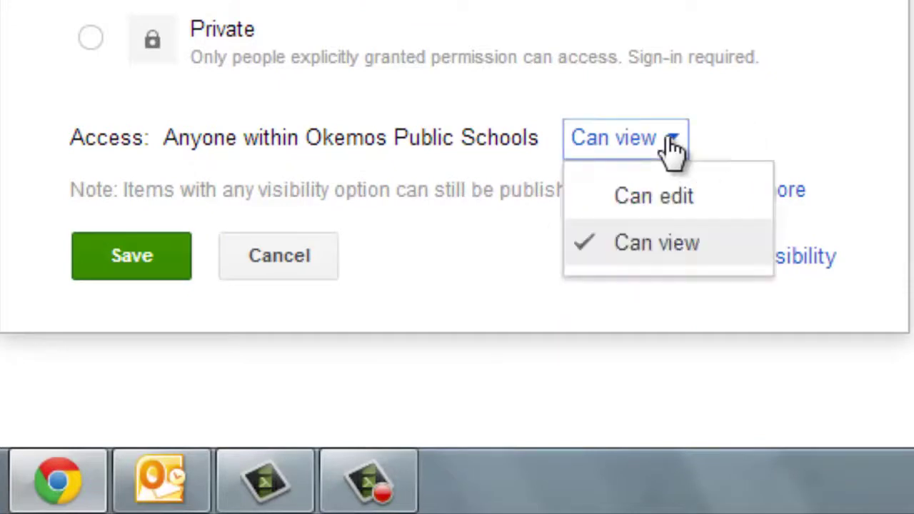
pyautogui.click(671, 253)
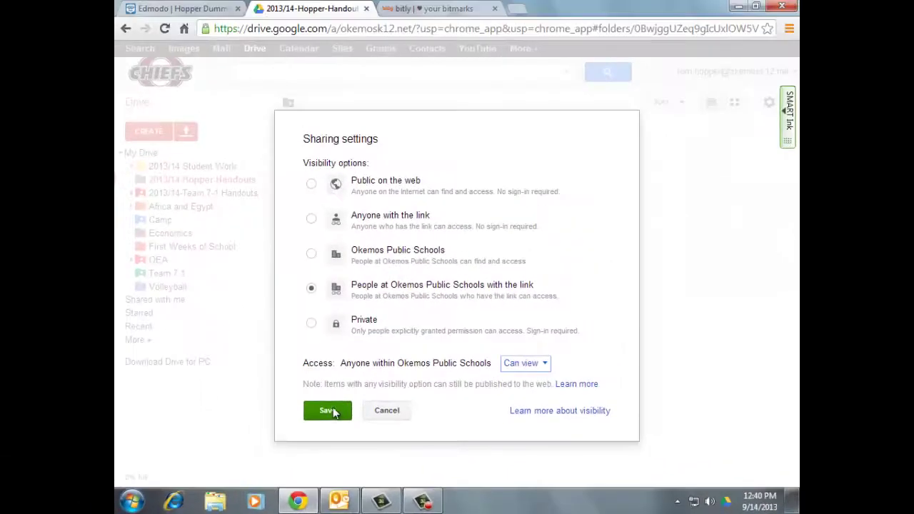
pyautogui.click(327, 411)
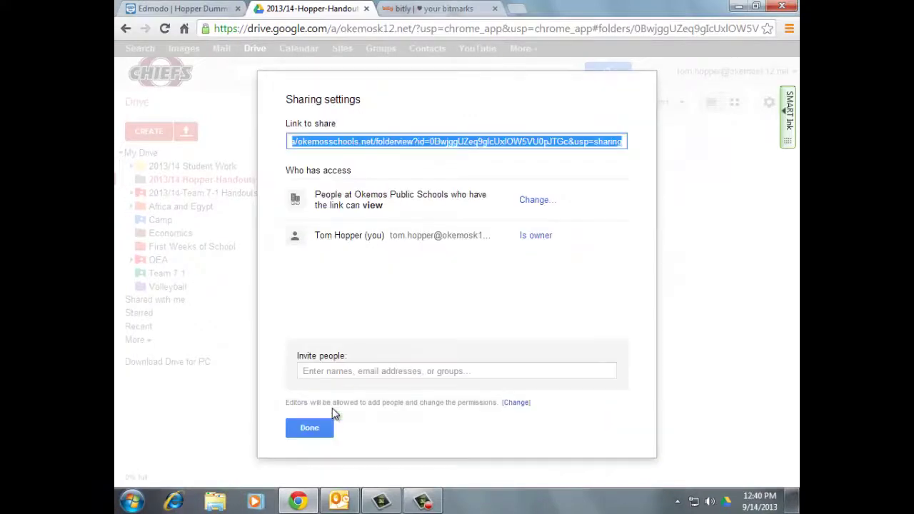
# - Dismiss the Invite people box and copy the folder's 'Link to share' URL
pyautogui.click(339, 371)
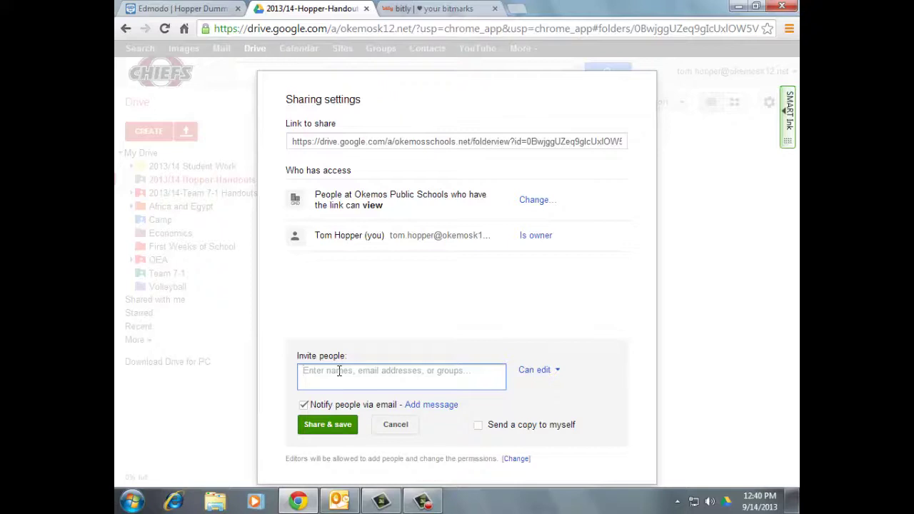
pyautogui.click(402, 428)
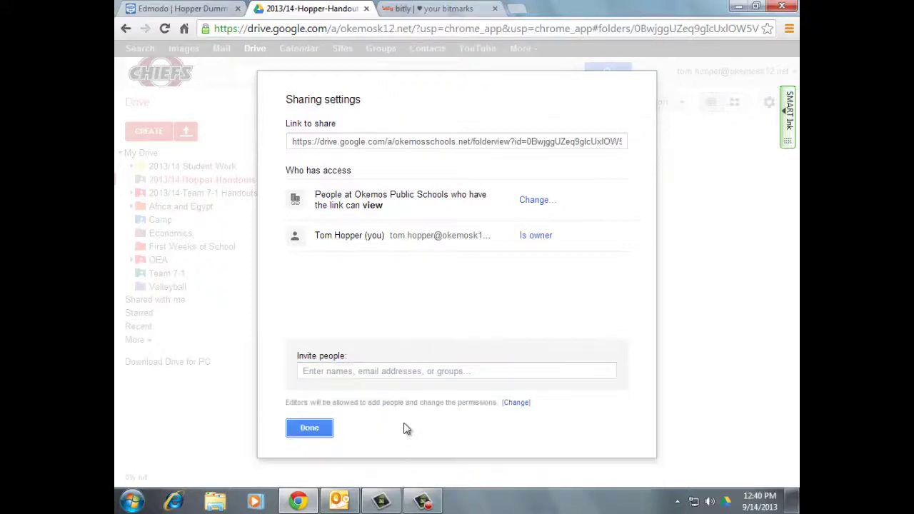
pyautogui.click(394, 140)
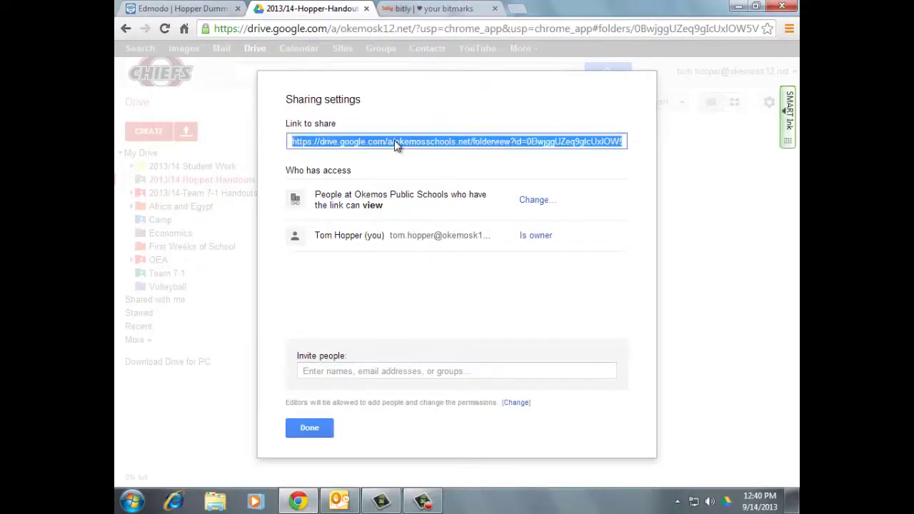
pyautogui.click(425, 207)
# - Return to the Hopper Dummy Class note draft in Edmodo and start attaching a link
pyautogui.click(176, 10)
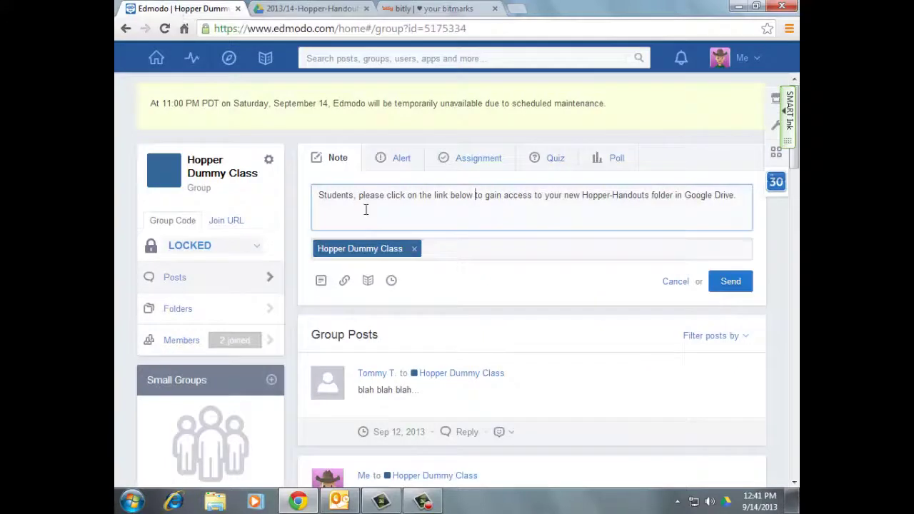
pyautogui.click(346, 289)
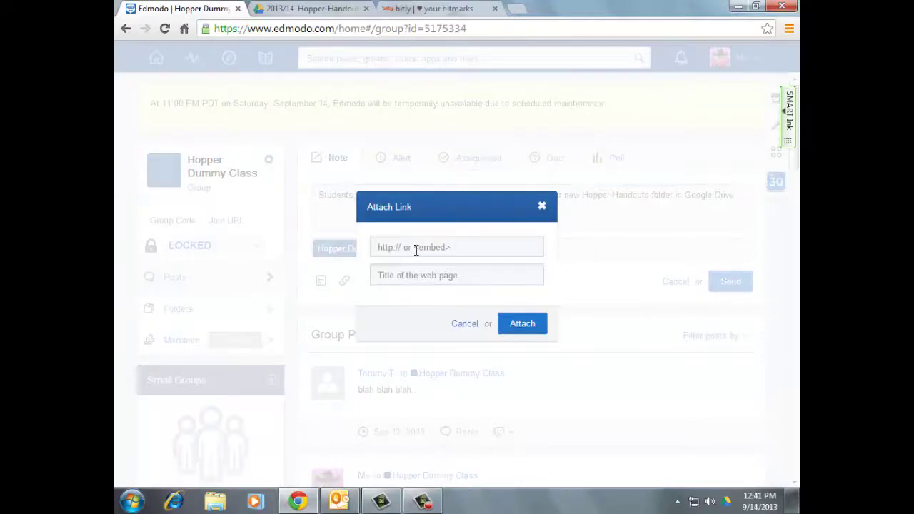
pyautogui.click(541, 207)
pyautogui.click(420, 13)
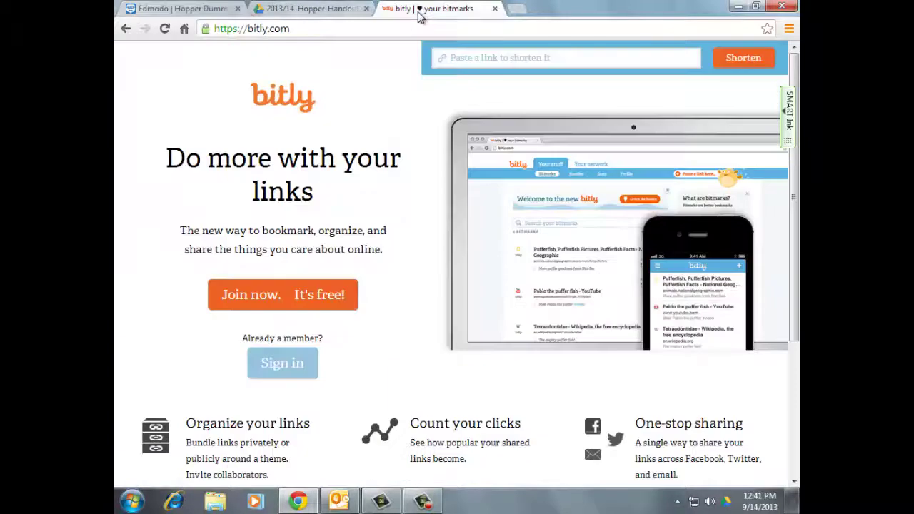
pyautogui.rightClick(471, 57)
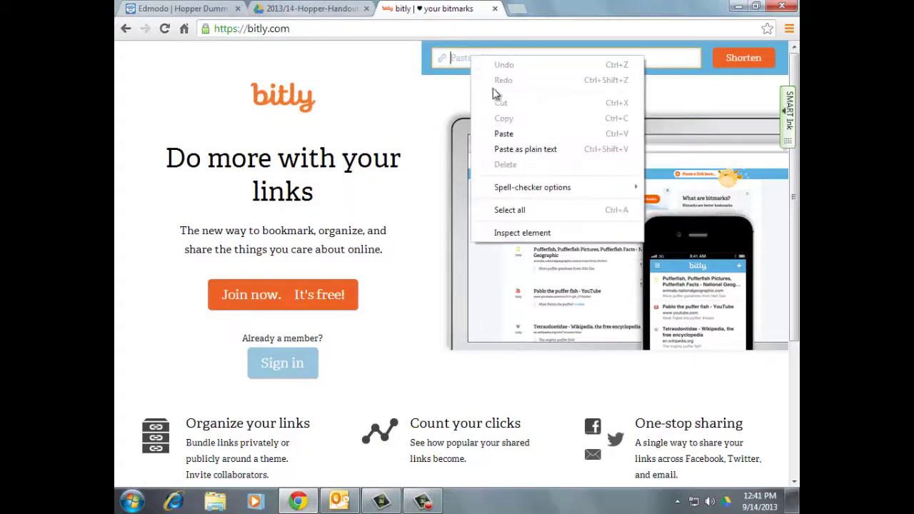
pyautogui.click(503, 134)
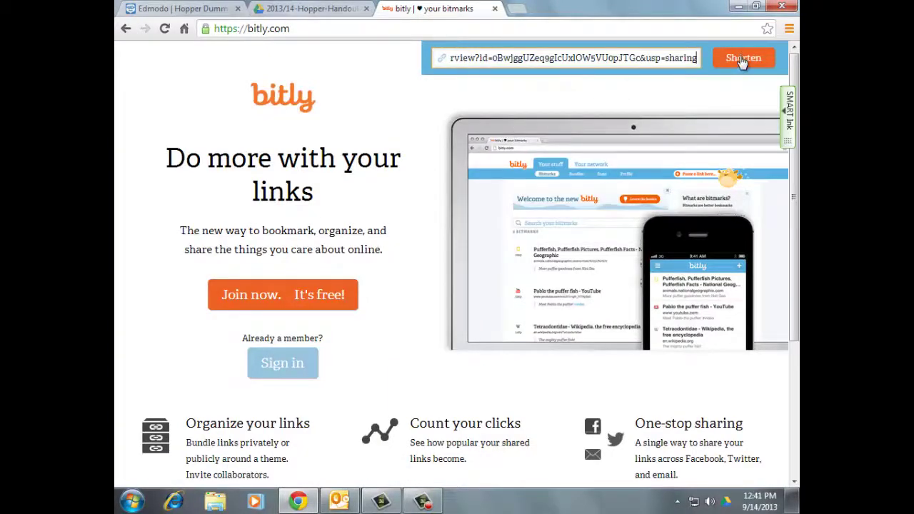
pyautogui.click(741, 60)
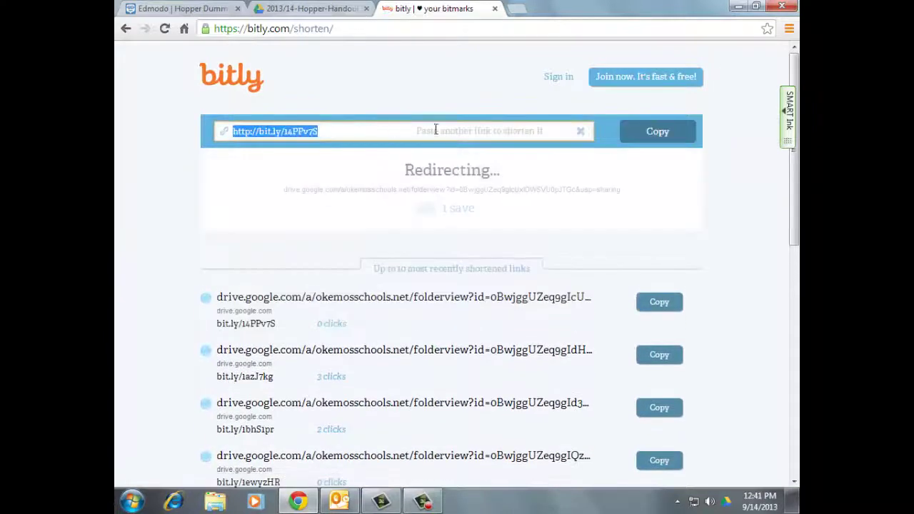
pyautogui.click(650, 135)
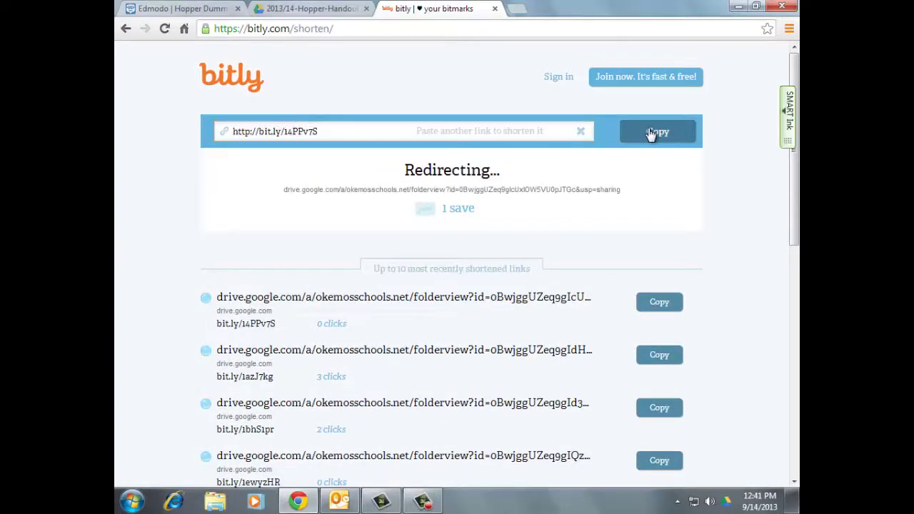
# - Attach the pasted bit.ly link to the Edmodo note and send it to Hopper Dummy Class
pyautogui.click(218, 9)
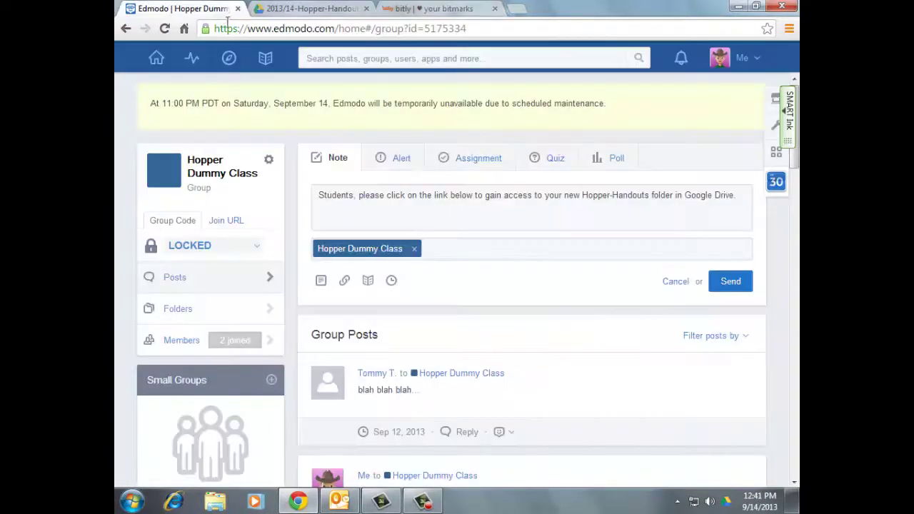
pyautogui.click(345, 287)
pyautogui.rightClick(424, 249)
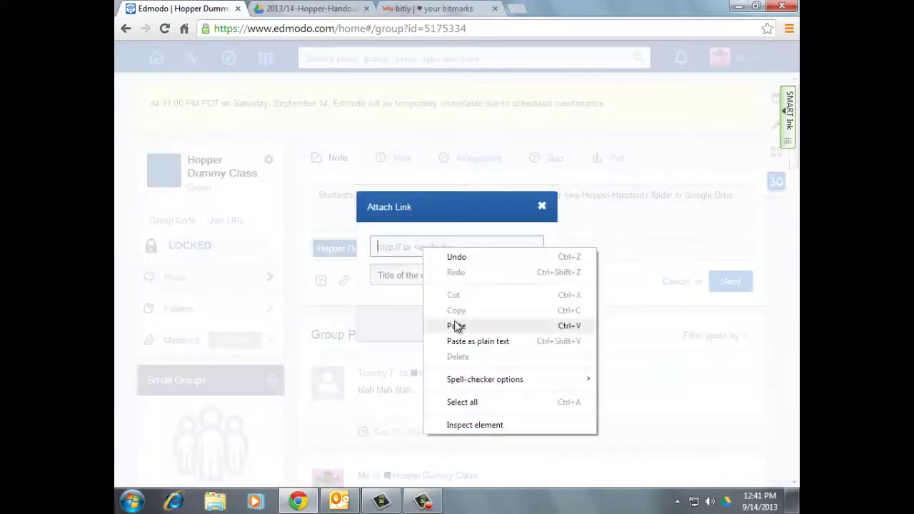
pyautogui.click(457, 326)
pyautogui.click(433, 274)
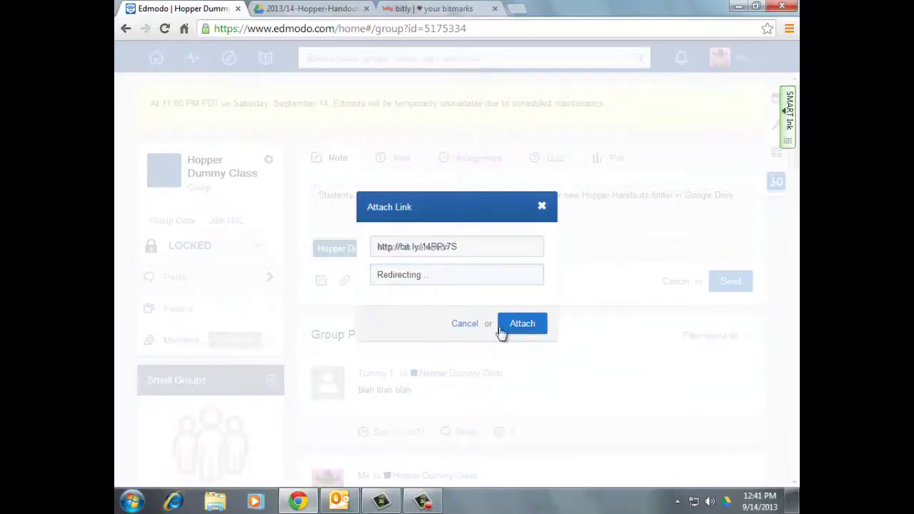
pyautogui.click(516, 331)
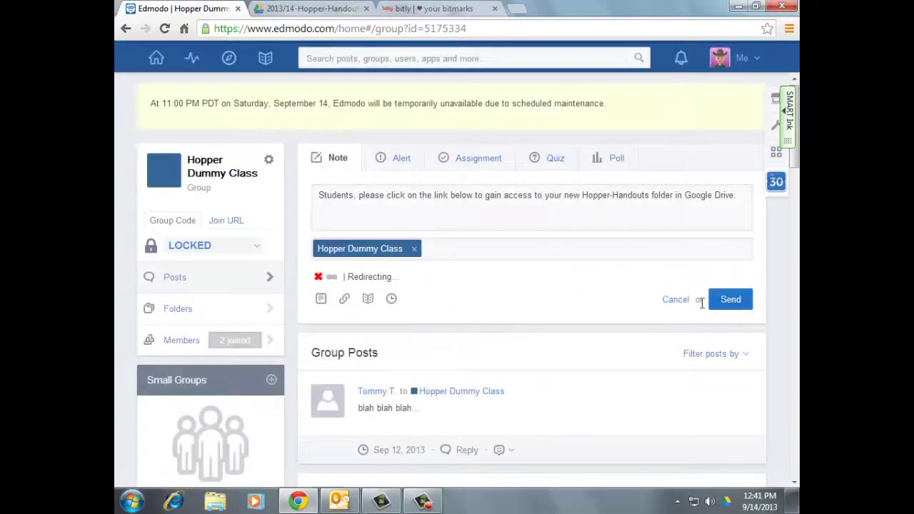
pyautogui.click(734, 307)
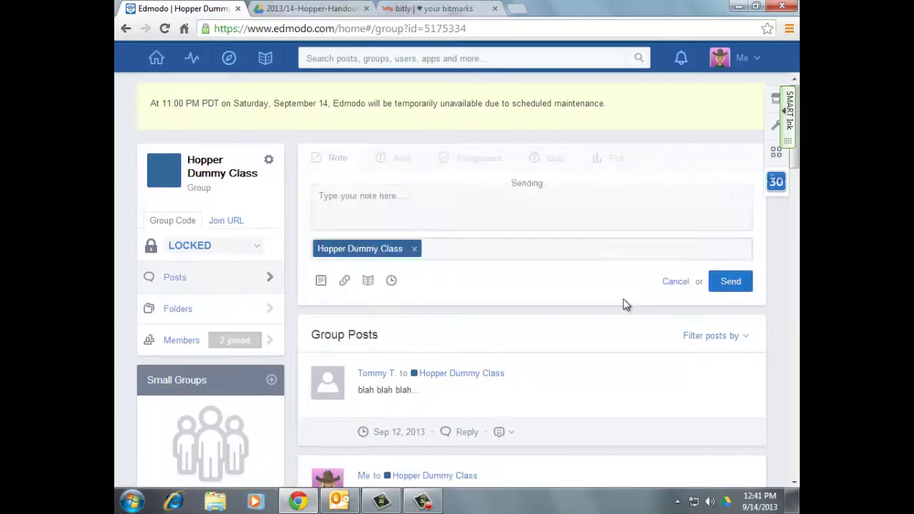
pyautogui.scroll(-1, 623, 304)
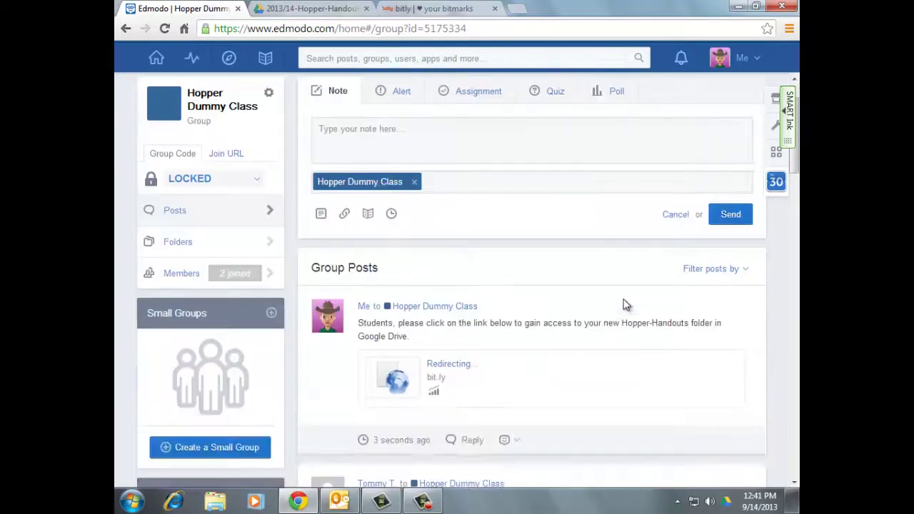
# - Open the new post's bit.ly link attachment to check it opens the Hopper-Handouts folder
pyautogui.click(451, 366)
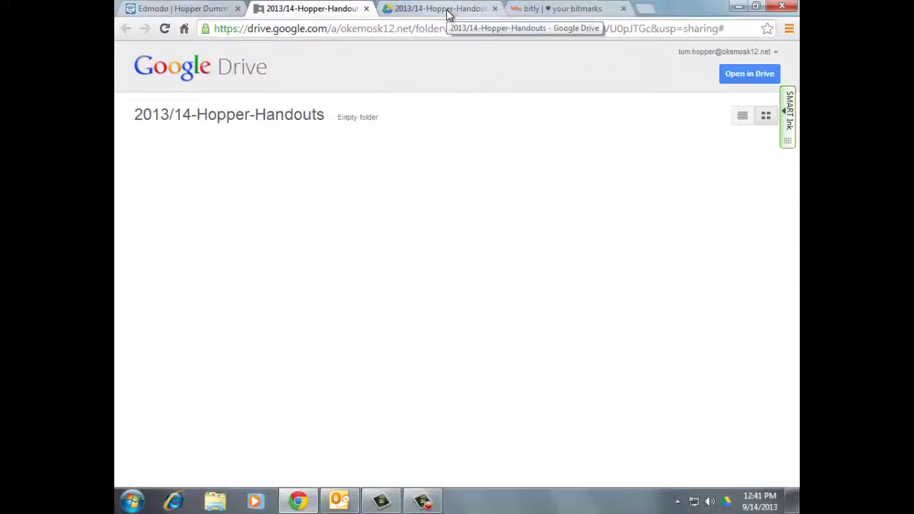
# - Close the Drive sharing settings and drag 2013/14-Hopper-Turn In Form into Hopper-Handouts
pyautogui.click(448, 14)
pyautogui.click(300, 431)
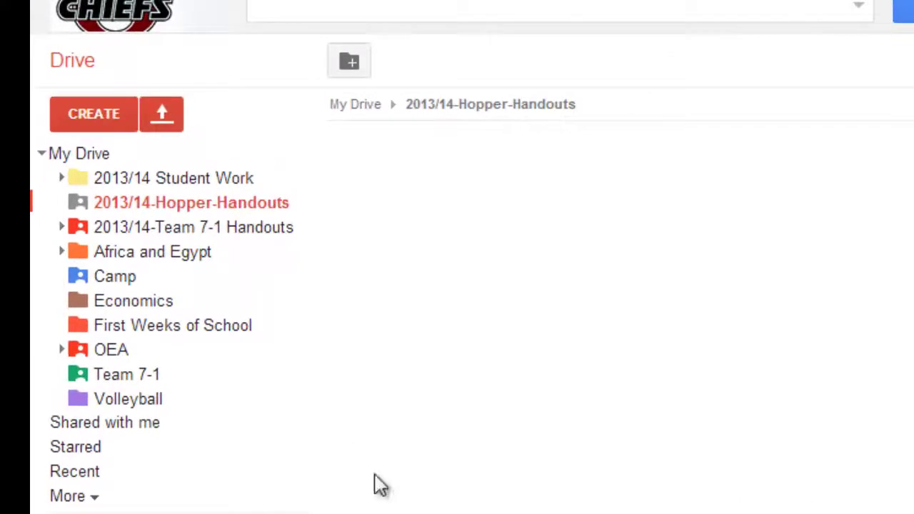
pyautogui.click(189, 237)
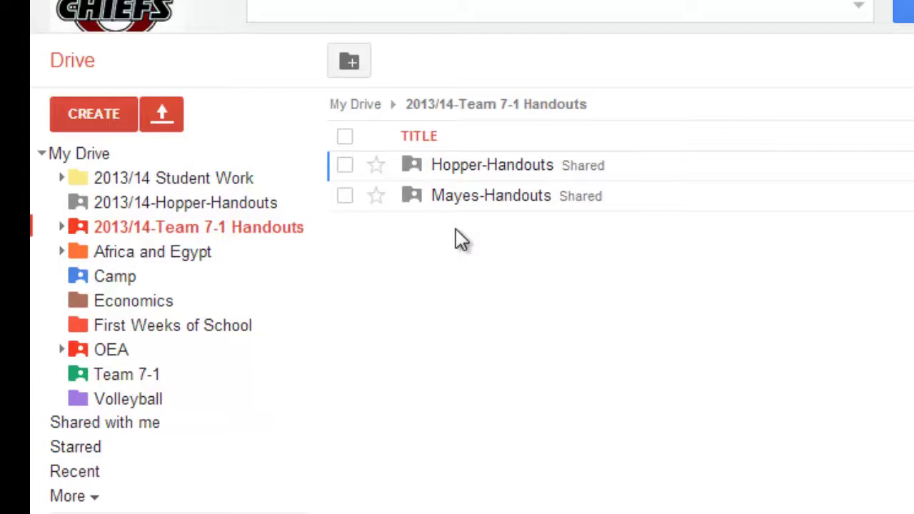
pyautogui.click(361, 107)
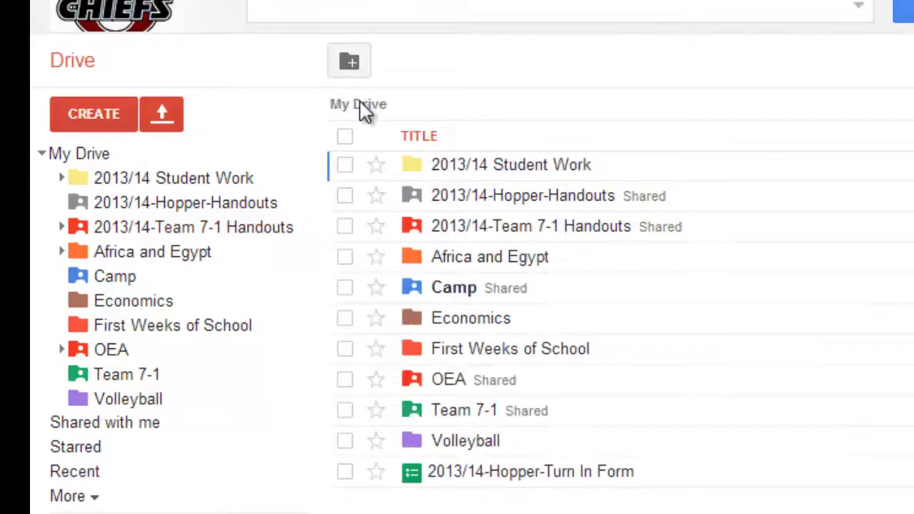
pyautogui.click(61, 227)
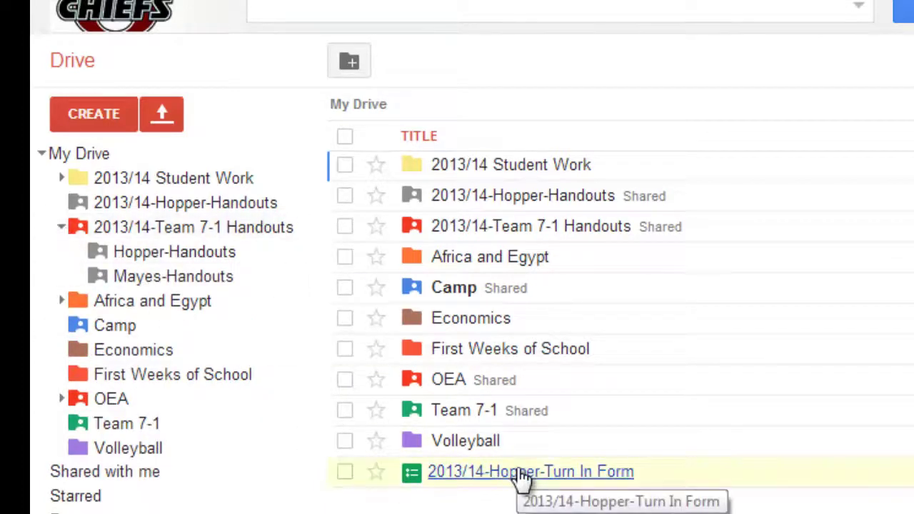
pyautogui.moveTo(521, 478); pyautogui.dragTo(187, 255)
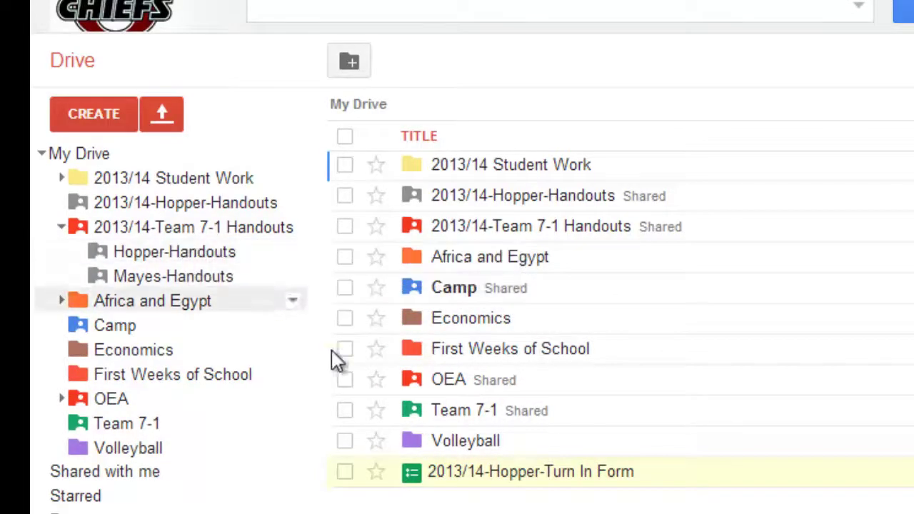